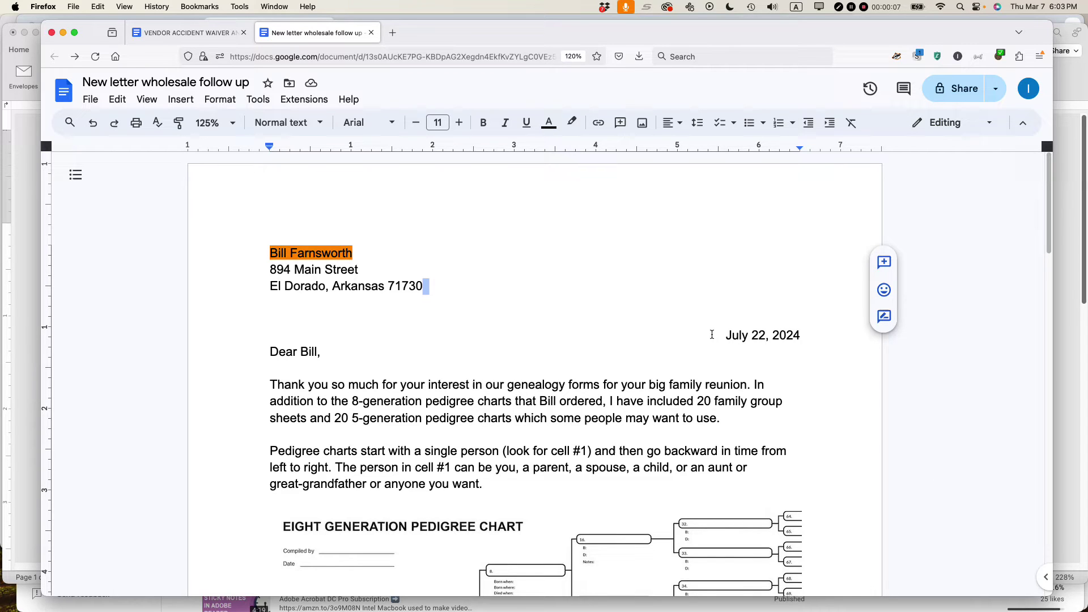
Step: Set the recipient's name line highlight to None, removing its orange highlight
{"action": "left_click", "coordinate": [635, 281]}
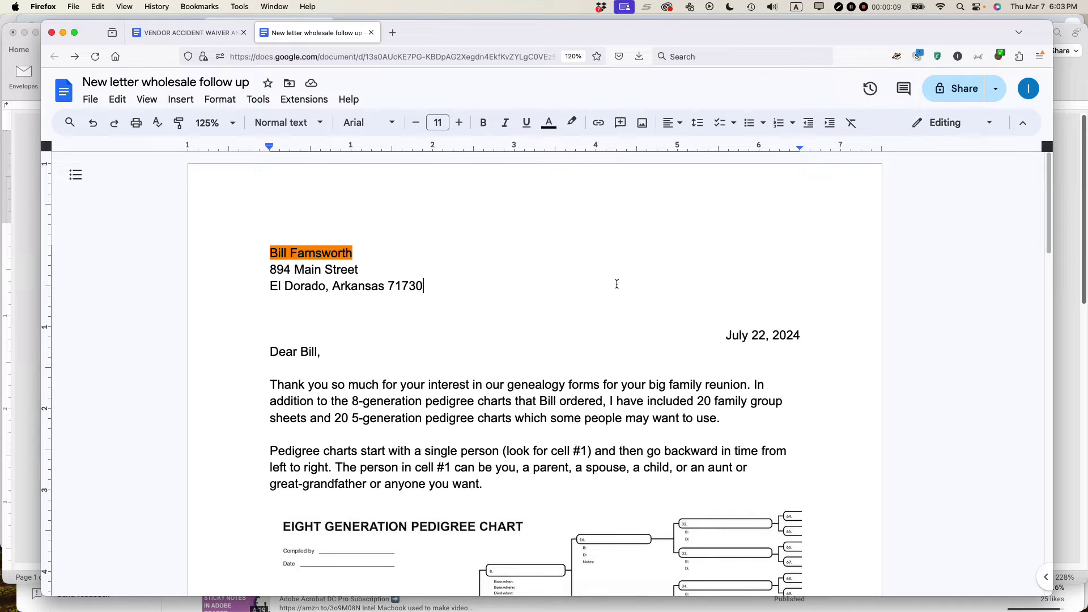
{"action": "left_click", "coordinate": [544, 265]}
{"action": "left_click", "coordinate": [160, 81]}
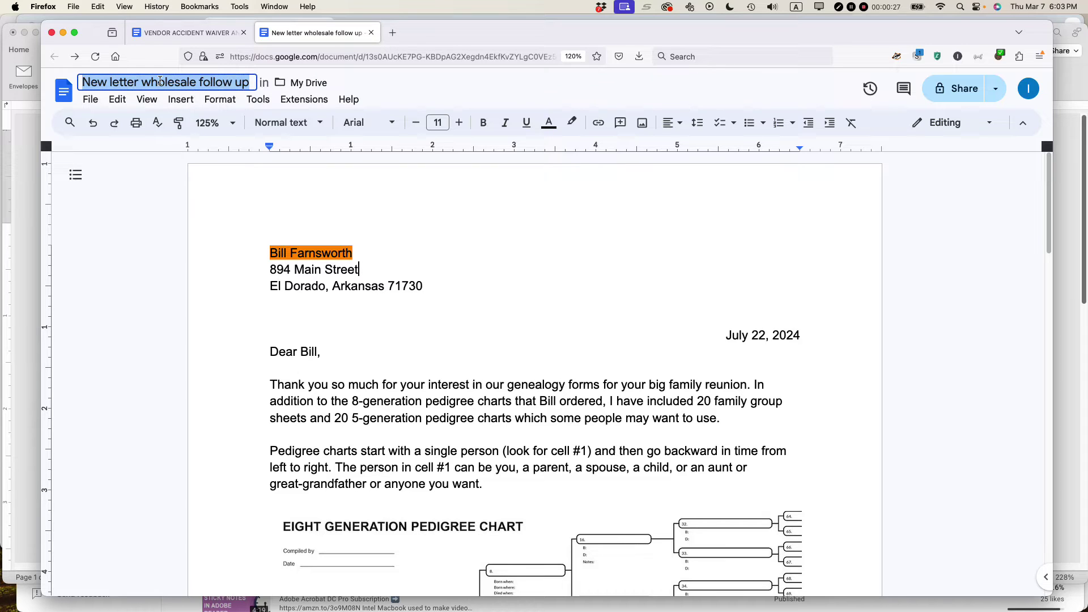
{"action": "left_click", "coordinate": [490, 275]}
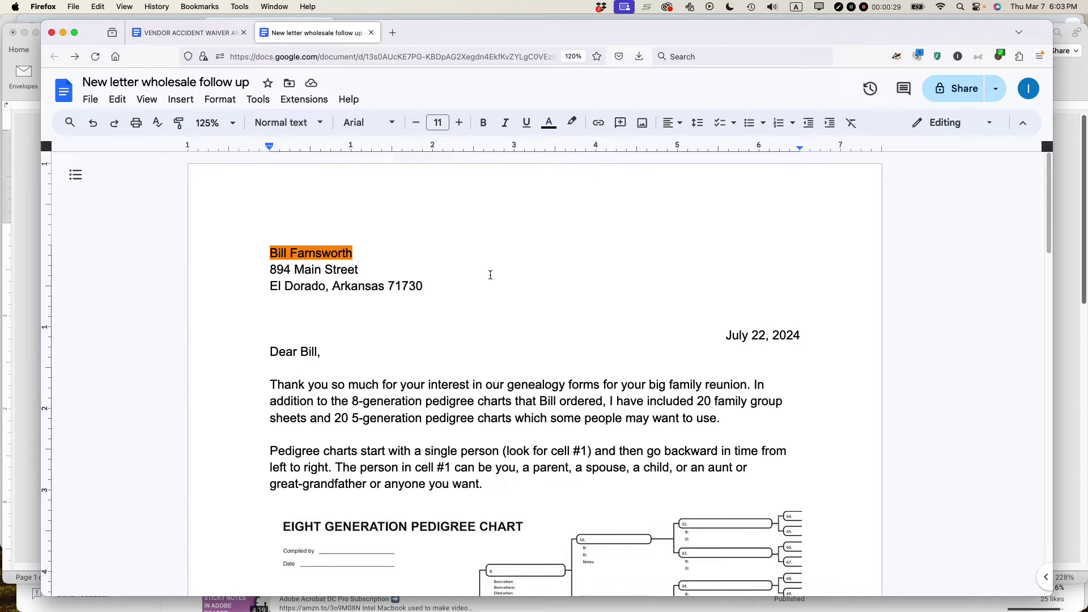
{"action": "left_click_drag", "start_coordinate": [353, 253], "coordinate": [245, 253]}
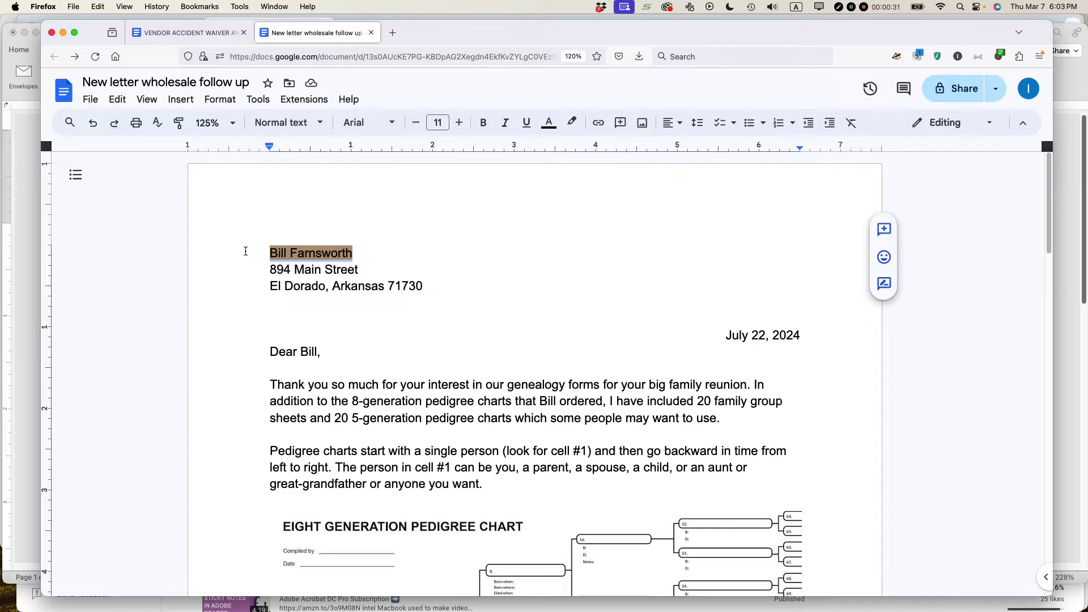
{"action": "left_click", "coordinate": [572, 123]}
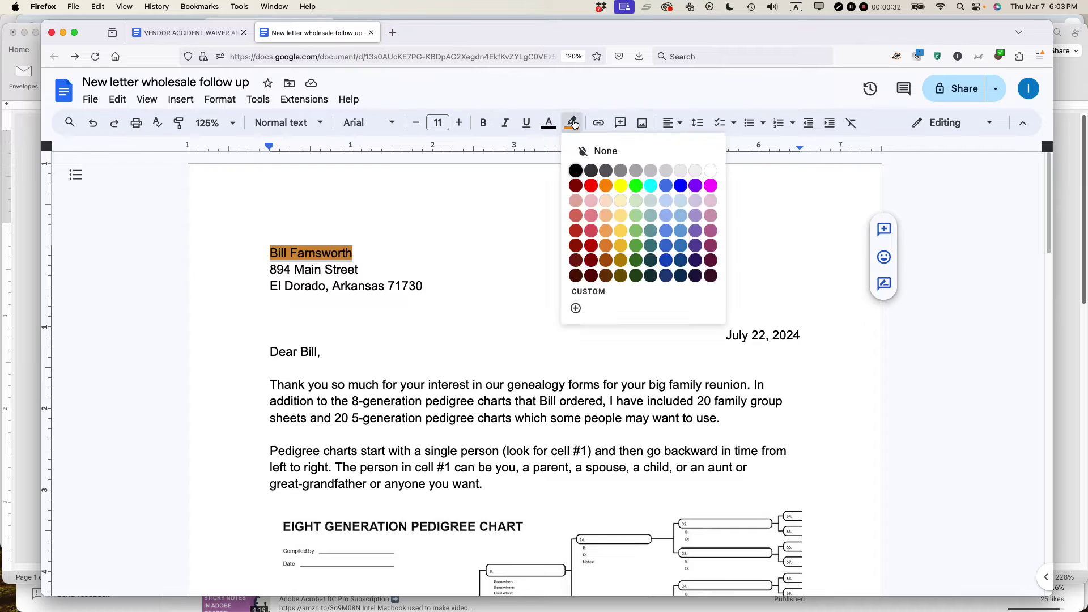
{"action": "left_click", "coordinate": [611, 150]}
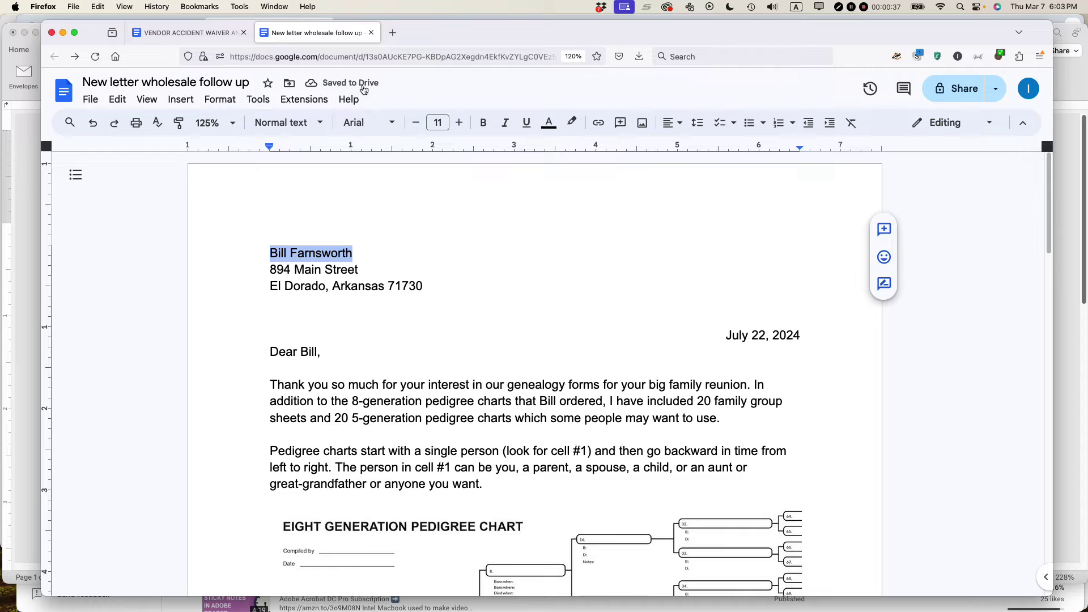
{"action": "left_click", "coordinate": [522, 264]}
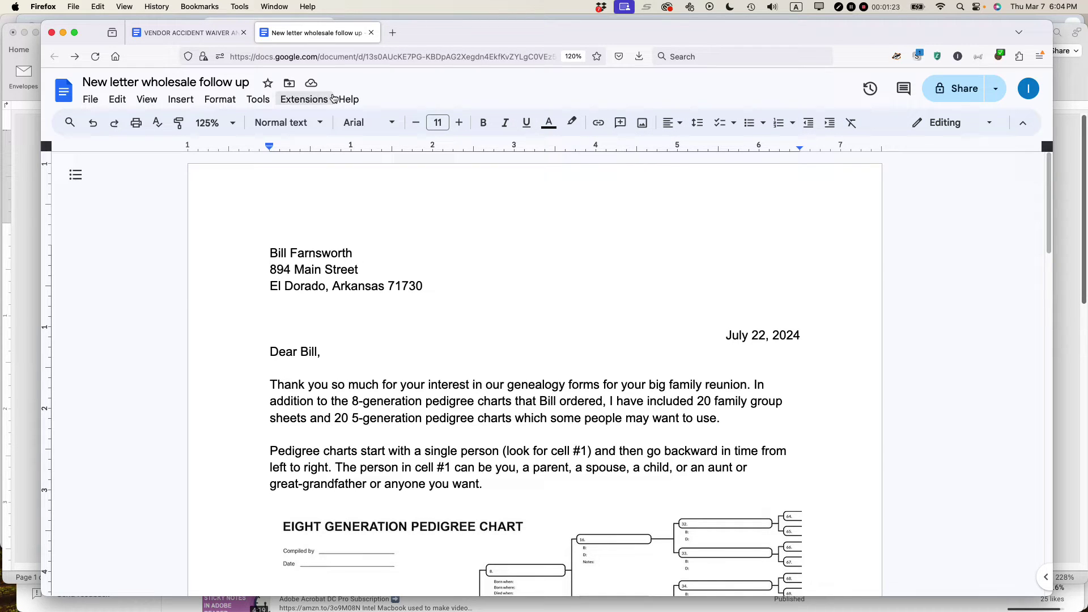
{"action": "left_click", "coordinate": [258, 100]}
{"action": "mouse_move", "coordinate": [230, 103]}
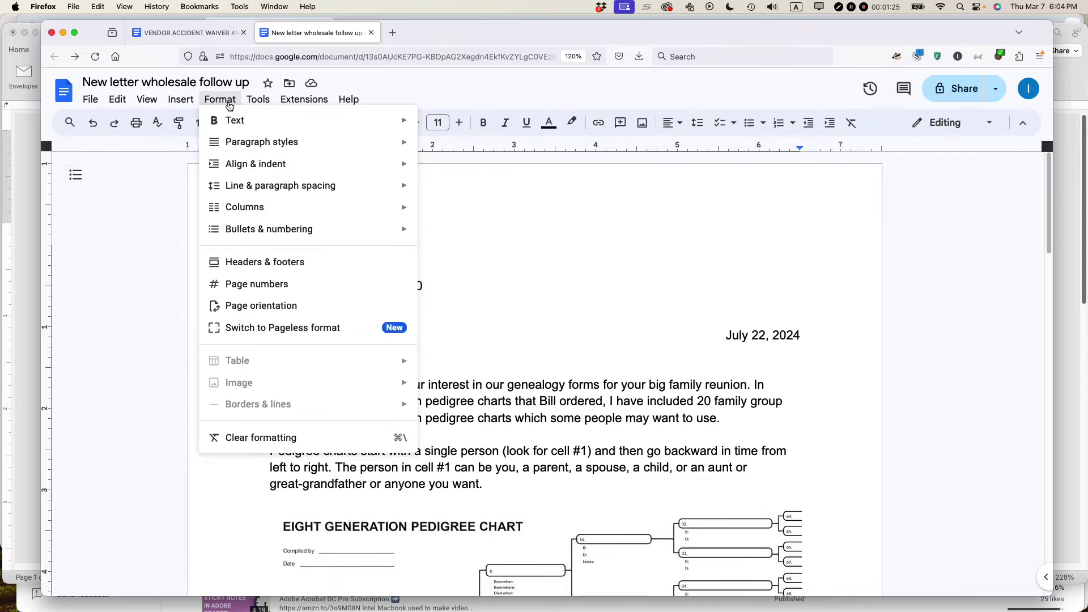
{"action": "mouse_move", "coordinate": [349, 100]}
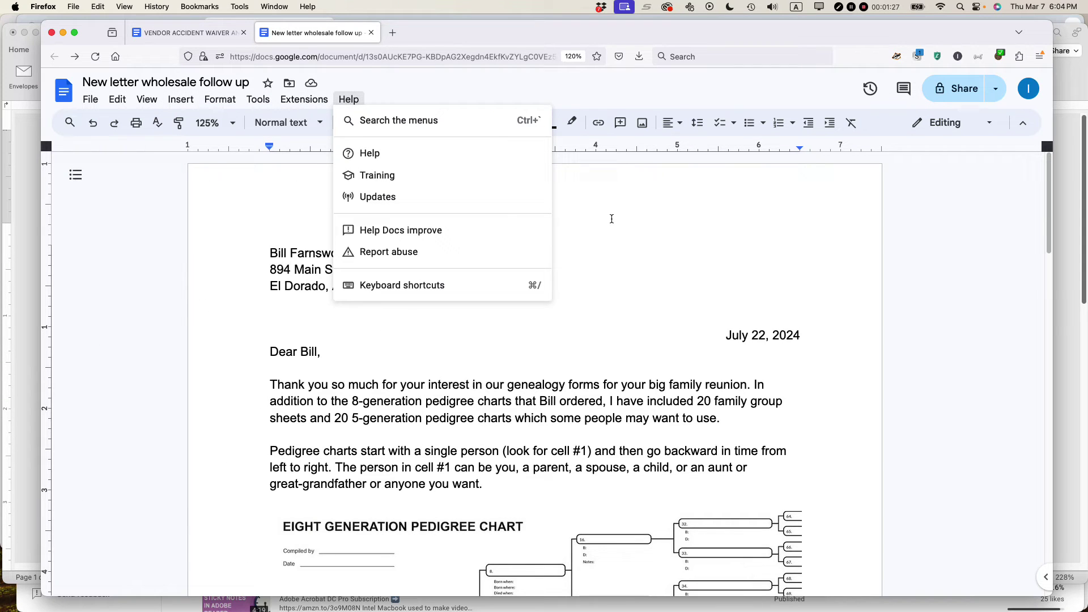
{"action": "left_click", "coordinate": [612, 219]}
{"action": "key", "text": "super+Tab"}
{"action": "key", "text": "super+Tab"}
{"action": "key", "text": "super+Tab"}
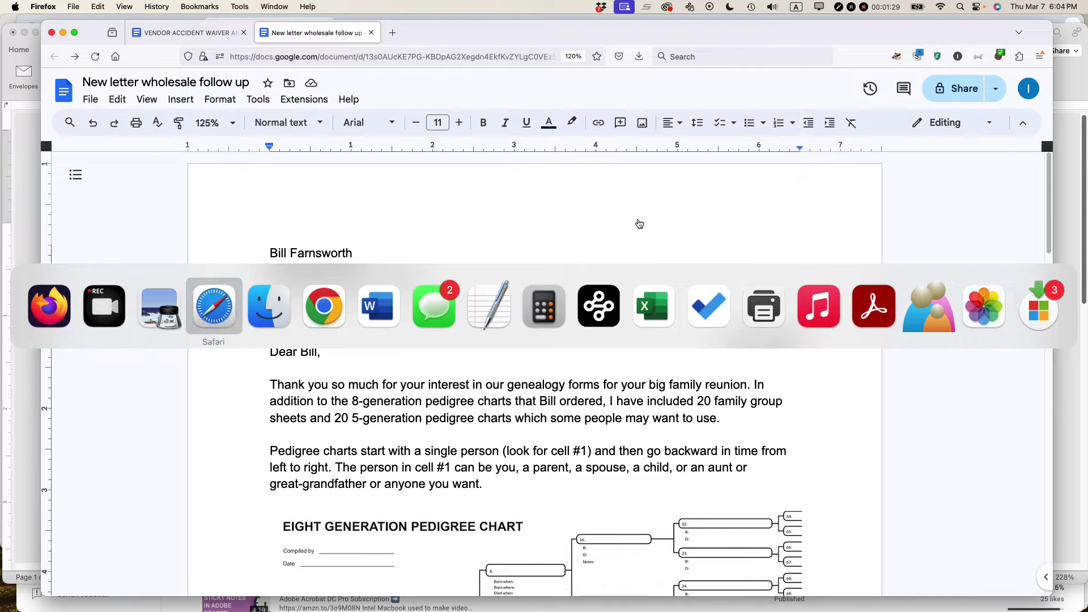
{"action": "key", "text": "super+Tab"}
{"action": "key", "text": "super+Tab"}
{"action": "key", "text": "super+Tab"}
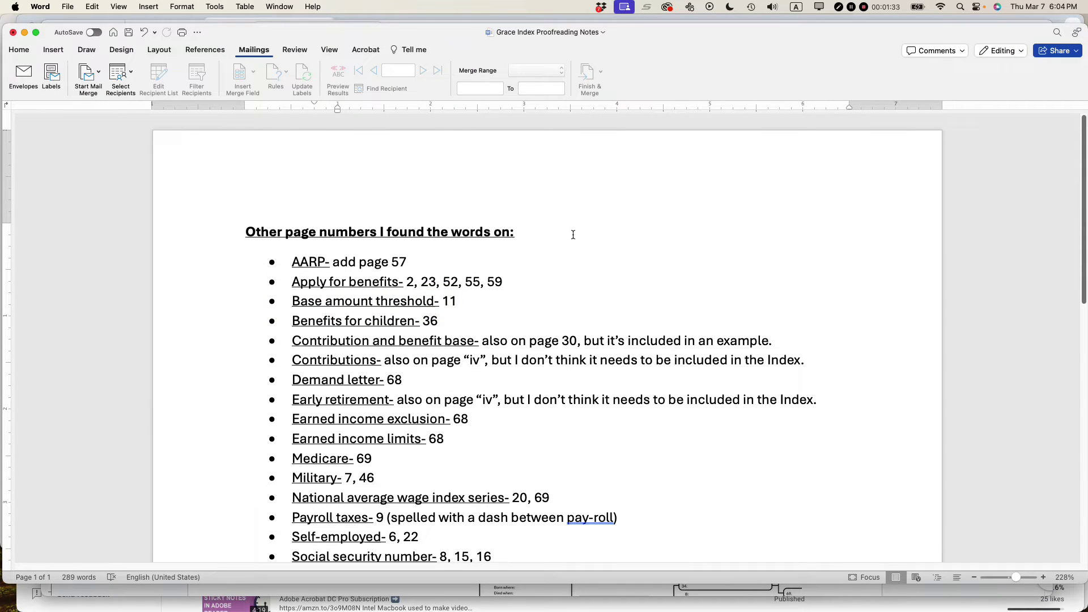
{"action": "left_click", "coordinate": [17, 50]}
{"action": "left_click", "coordinate": [53, 50]}
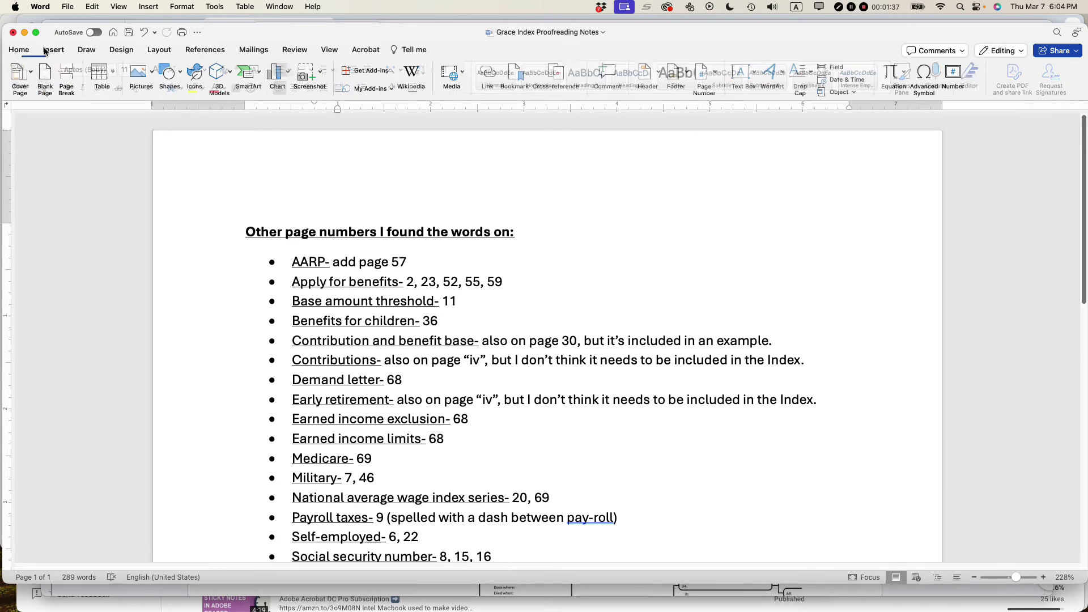
{"action": "left_click", "coordinate": [85, 50]}
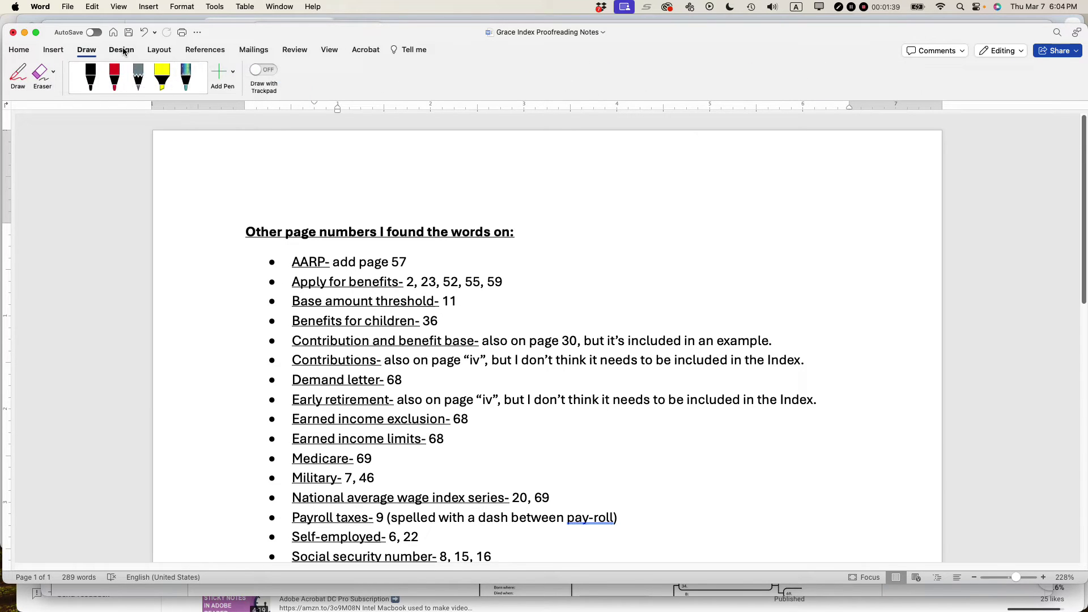
{"action": "left_click", "coordinate": [121, 50]}
{"action": "left_click", "coordinate": [157, 50]}
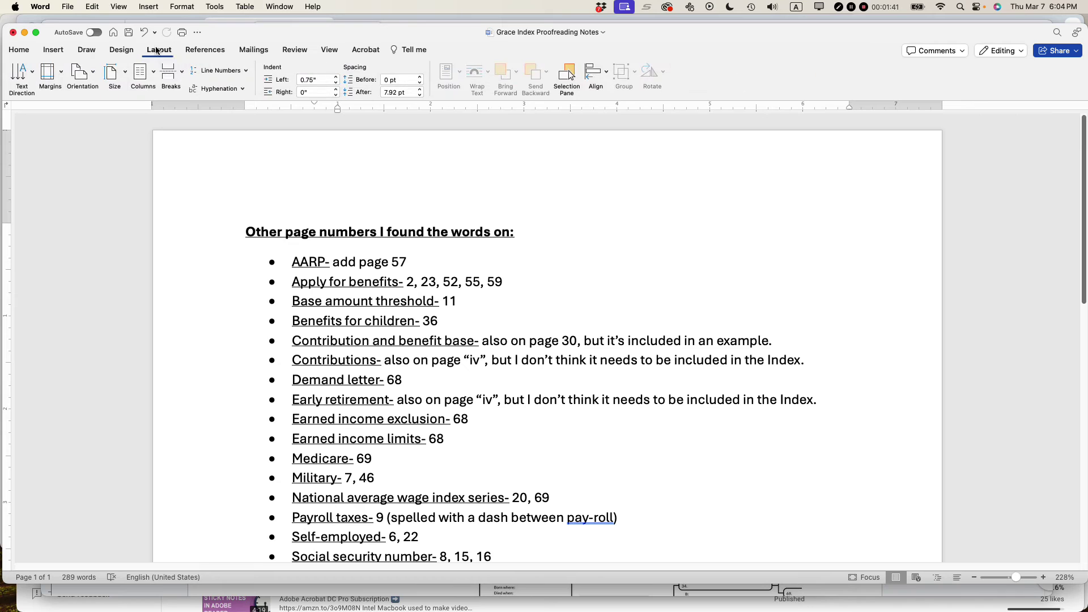
{"action": "left_click", "coordinate": [205, 49]}
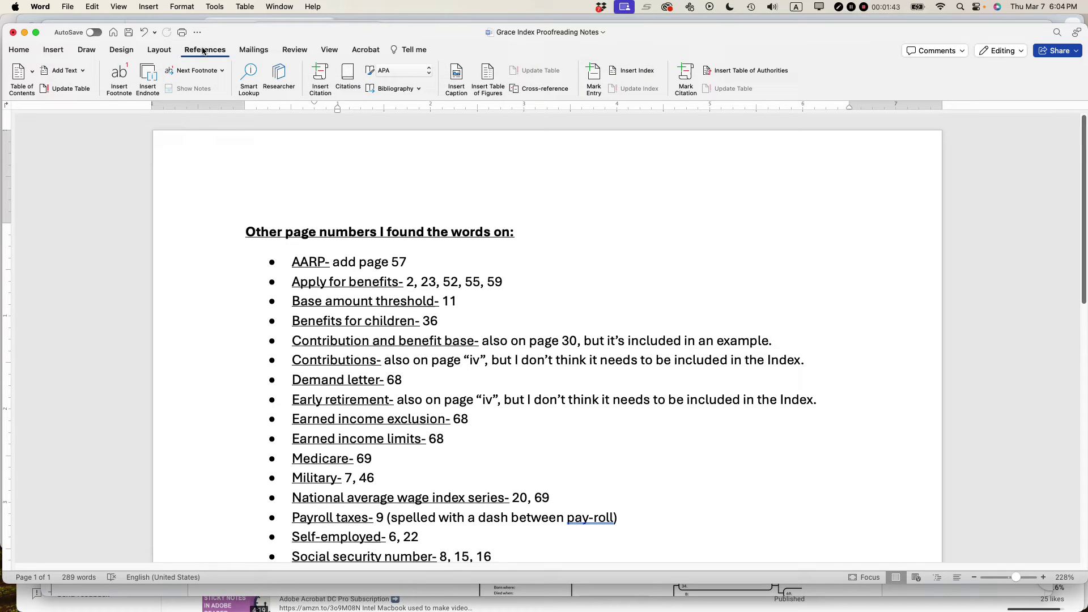
{"action": "left_click", "coordinate": [258, 52]}
{"action": "left_click", "coordinate": [292, 50]}
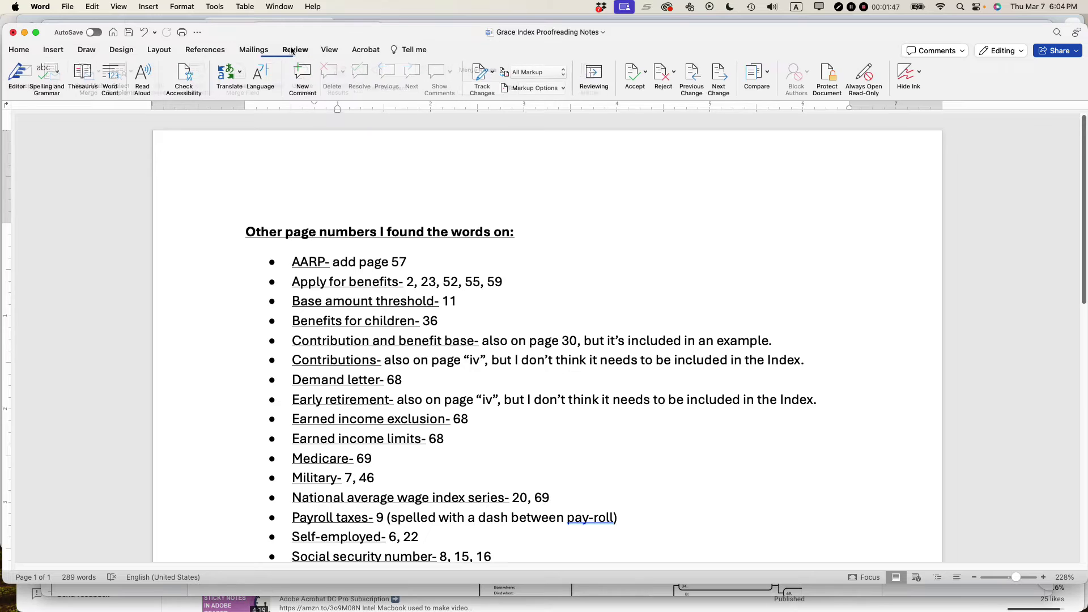
{"action": "left_click", "coordinate": [332, 51]}
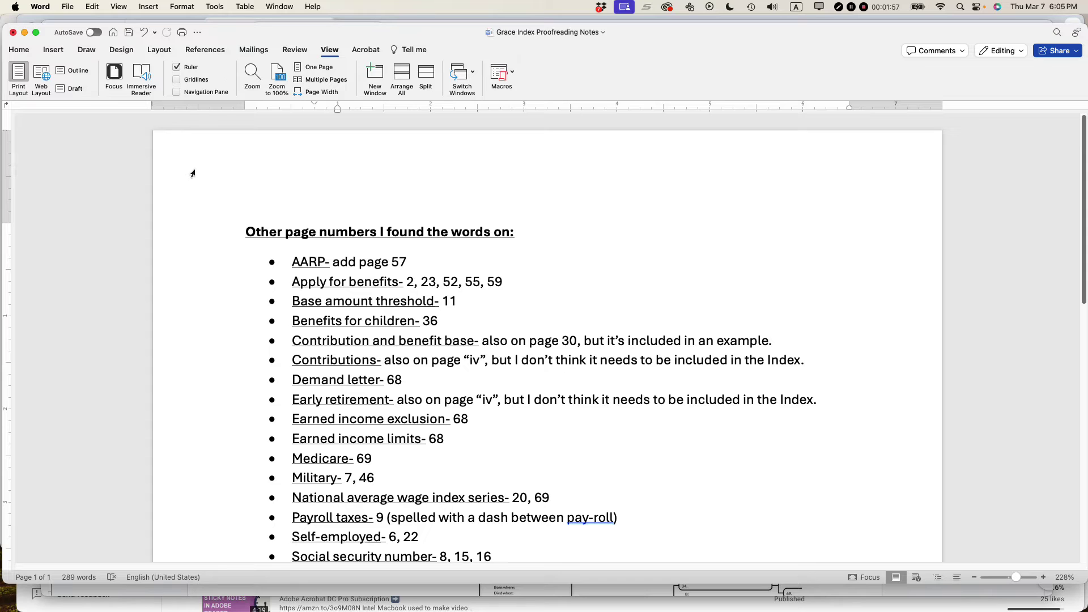
{"action": "key", "text": "super+Tab"}
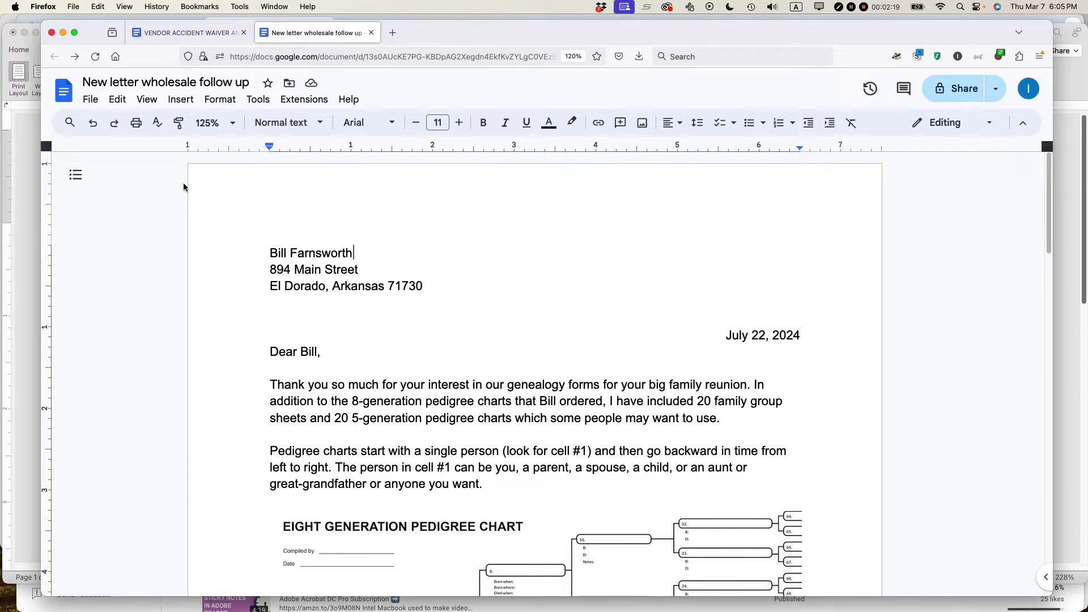
Step: Download the letter as 'New letter wholesale follow up(2).docx' in Microsoft Word format
{"action": "key", "text": "super+Up"}
{"action": "left_click", "coordinate": [90, 100]}
{"action": "mouse_move", "coordinate": [131, 241]}
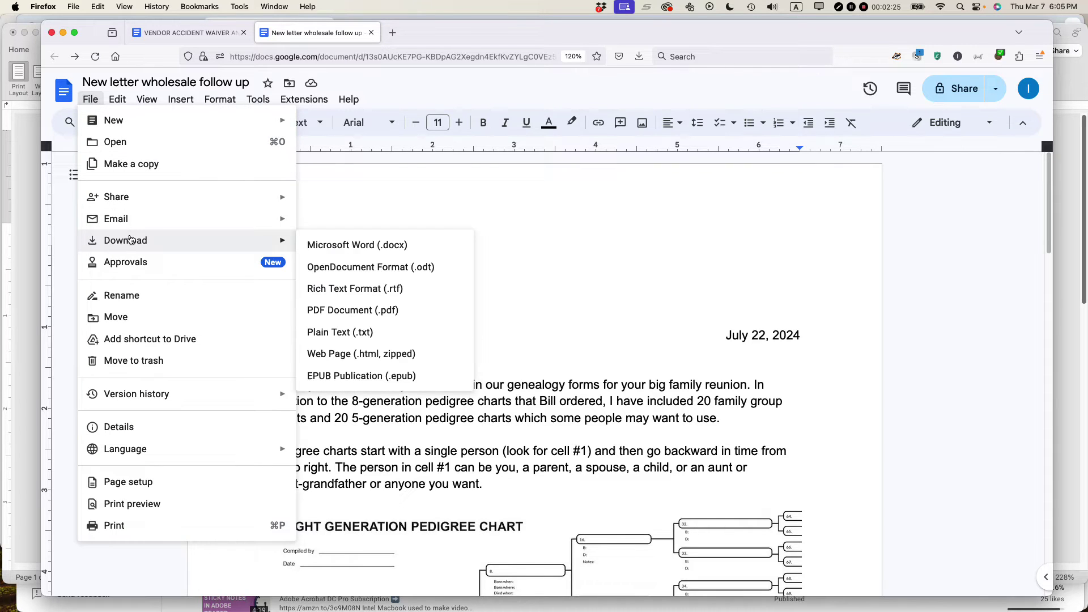
{"action": "left_click", "coordinate": [388, 257]}
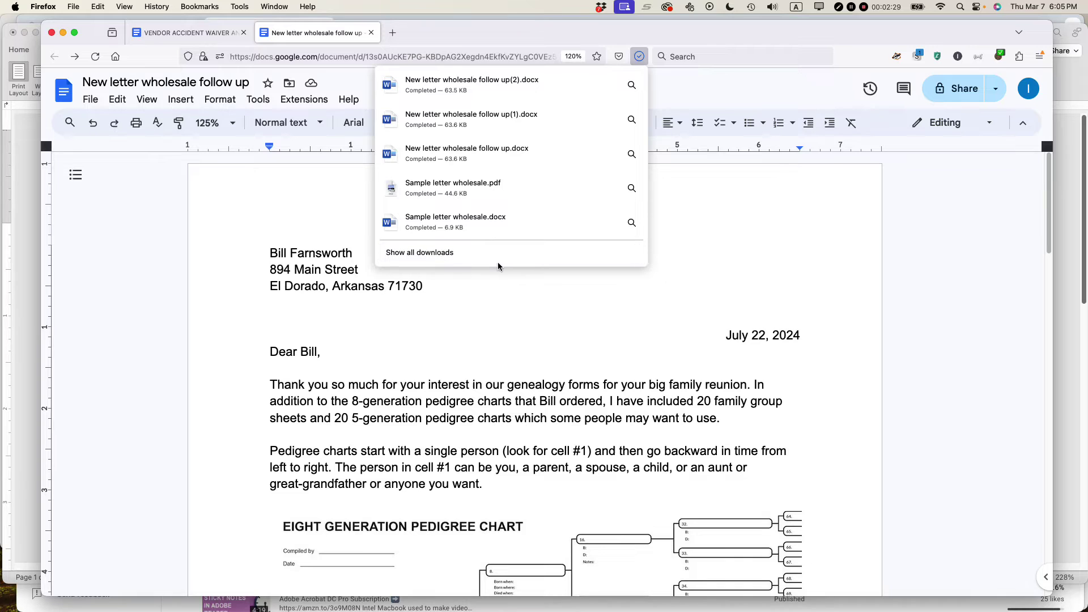
{"action": "left_click", "coordinate": [480, 339]}
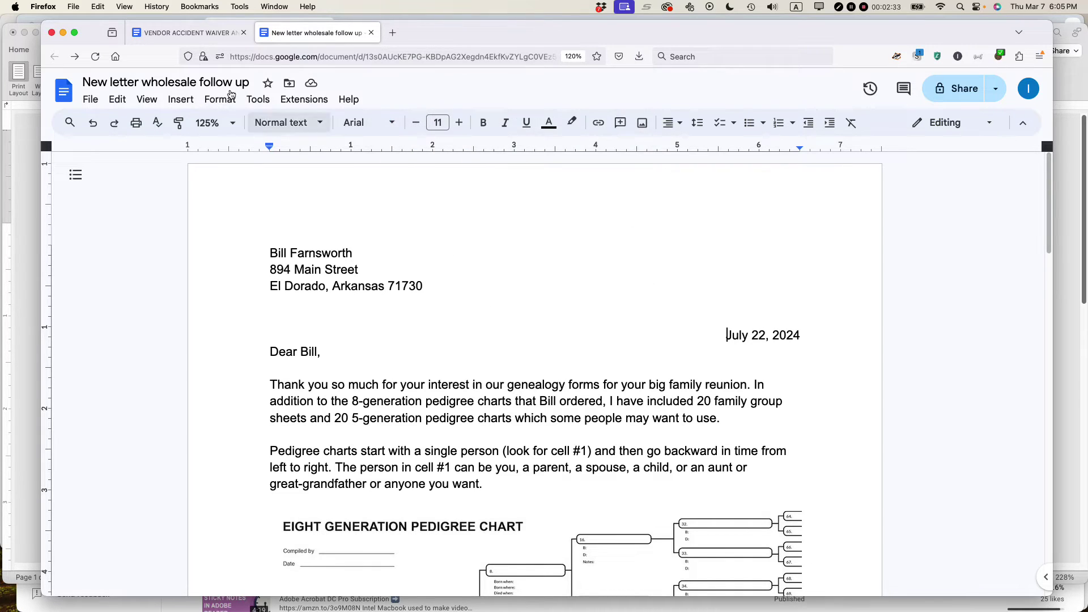
{"action": "left_click", "coordinate": [198, 36]}
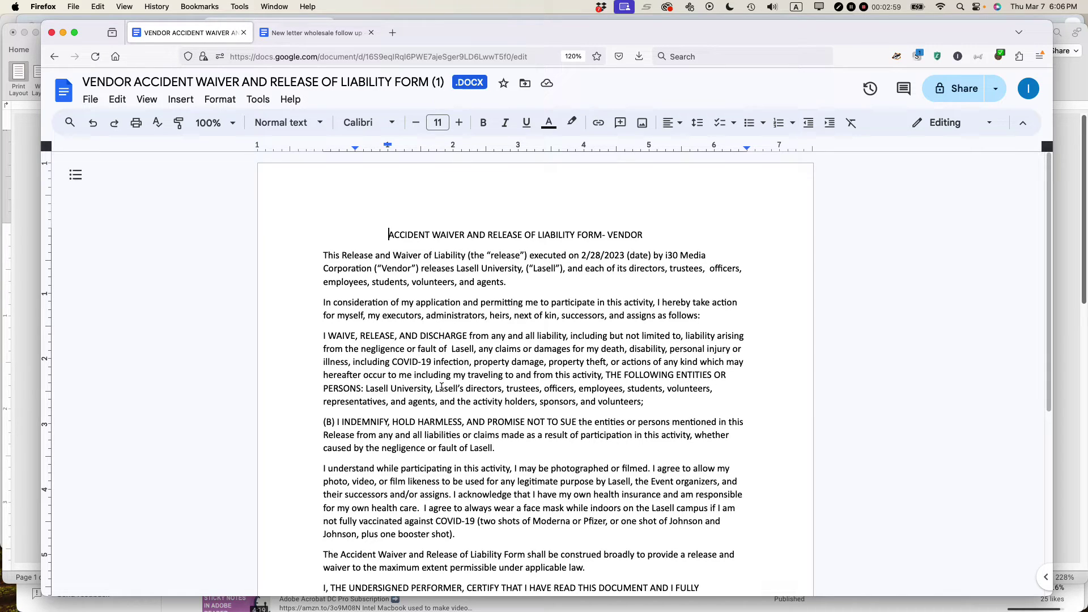
{"action": "left_click", "coordinate": [312, 33]}
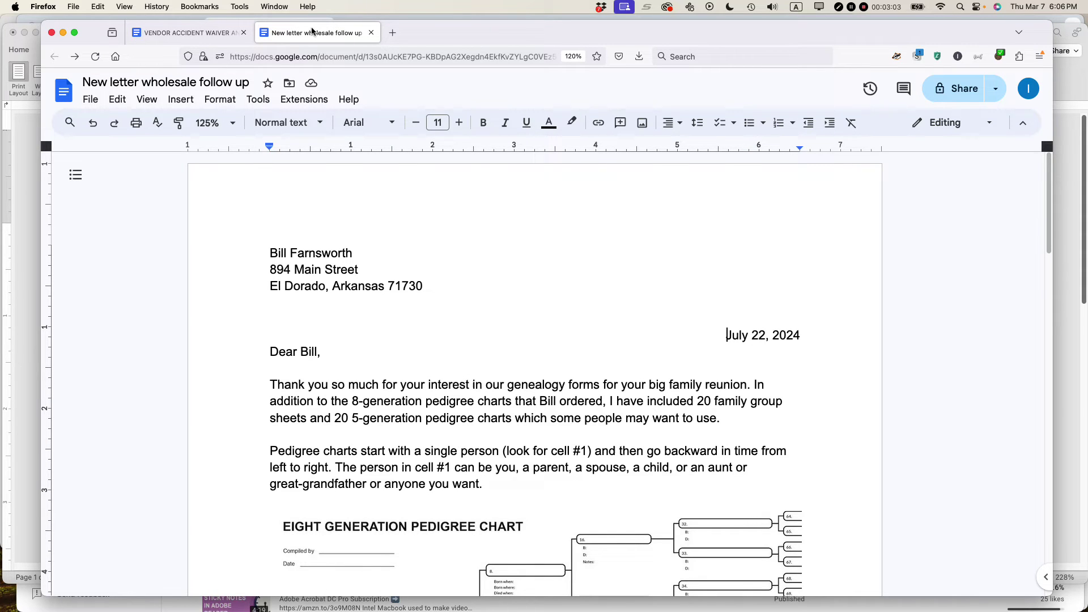
Step: Enable 'Viewers and commenters can see the option to download, print, and copy' in Share settings
{"action": "left_click", "coordinate": [493, 213]}
{"action": "left_click", "coordinate": [956, 94]}
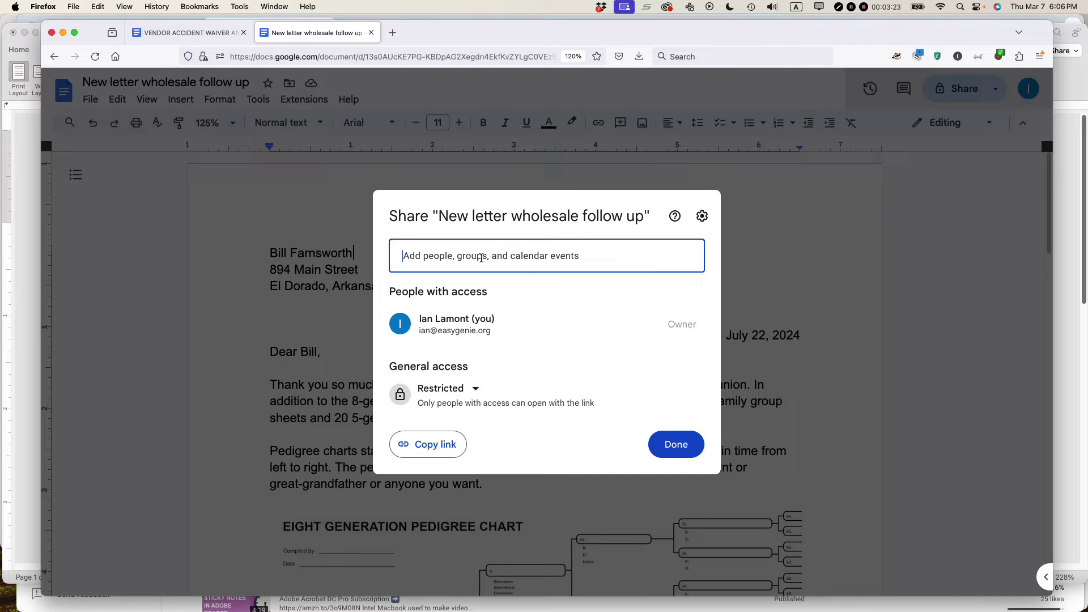
{"action": "left_click", "coordinate": [702, 216]}
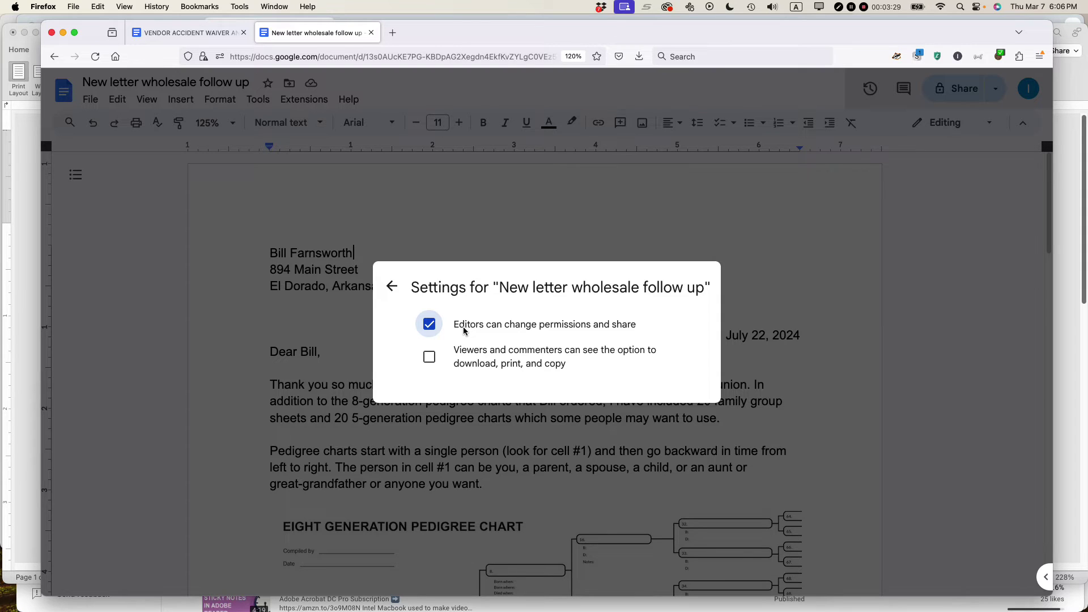
{"action": "left_click", "coordinate": [428, 360]}
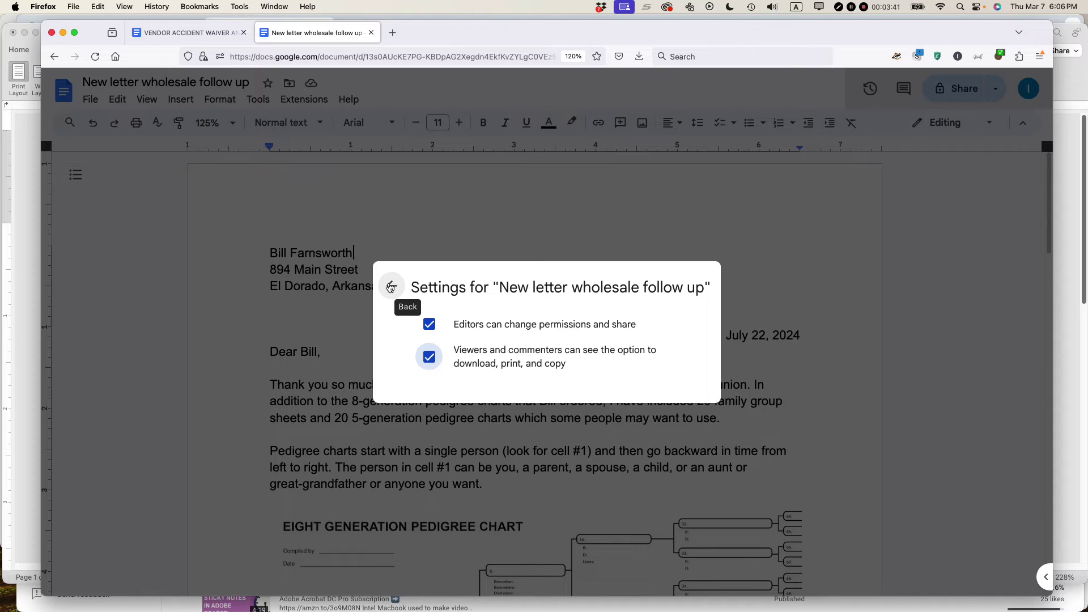
{"action": "left_click", "coordinate": [391, 288]}
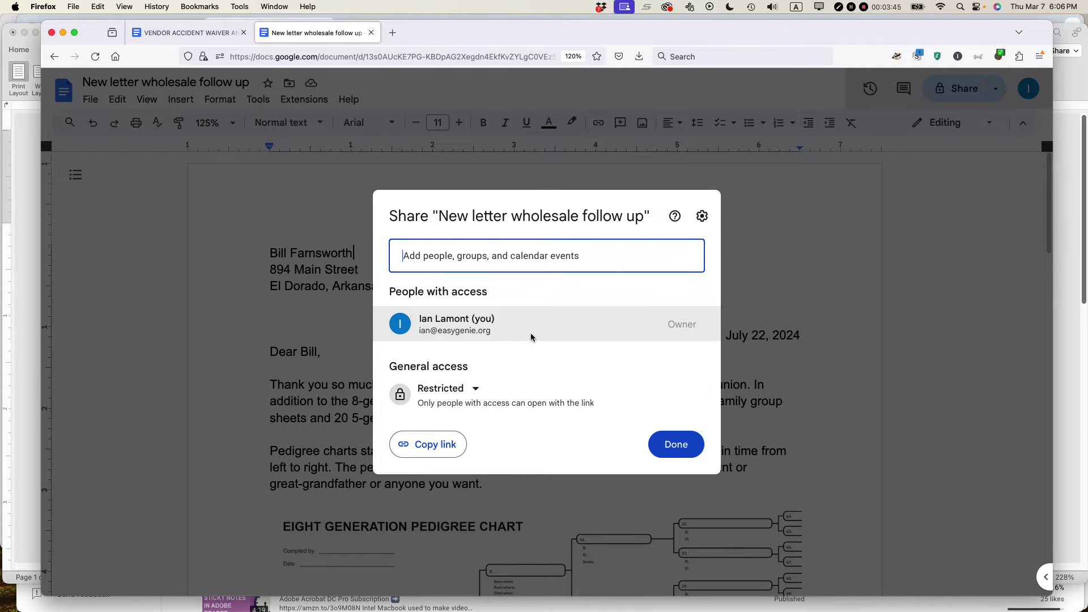
{"action": "mouse_move", "coordinate": [530, 334]}
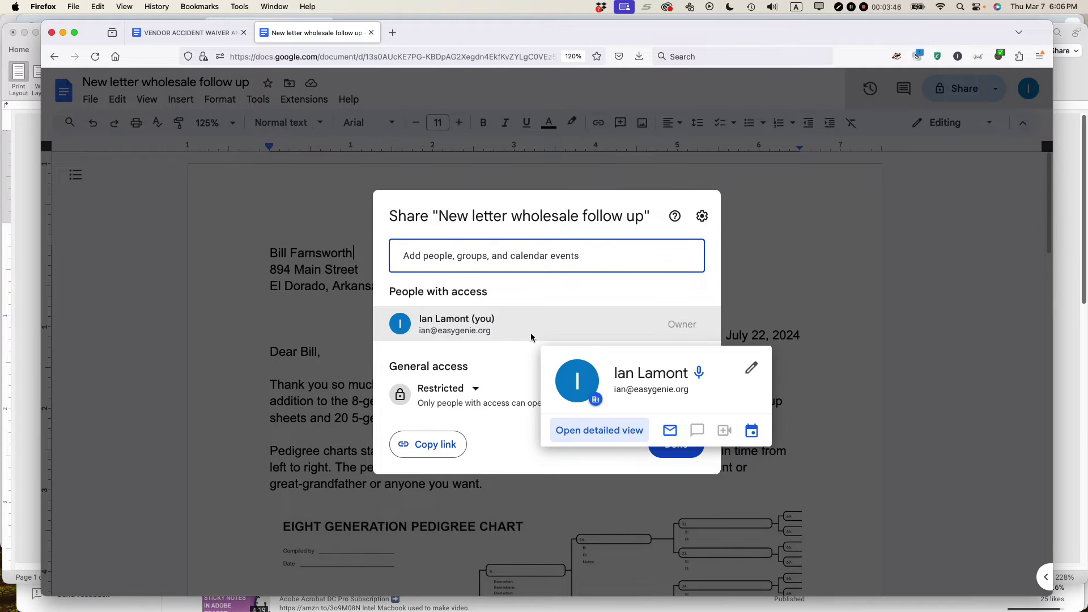
{"action": "left_click", "coordinate": [763, 276]}
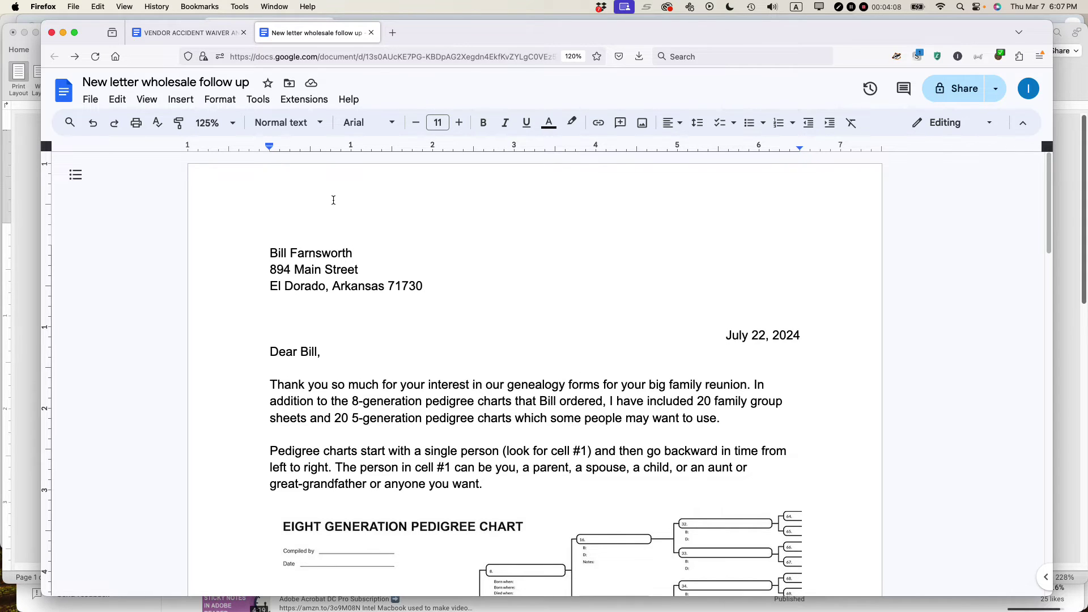
{"action": "left_click", "coordinate": [89, 100]}
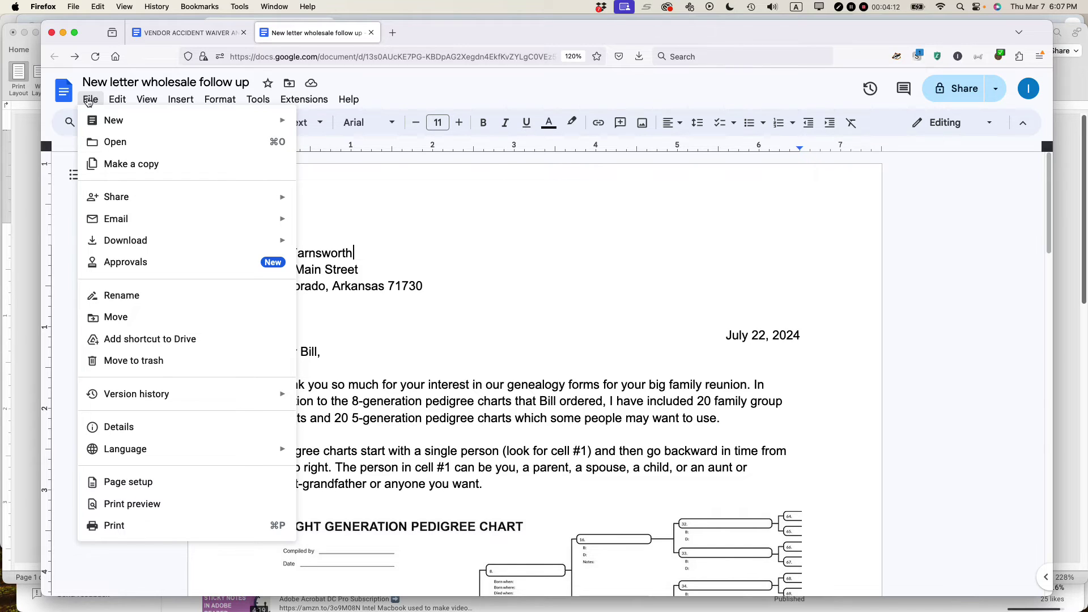
{"action": "mouse_move", "coordinate": [153, 221]}
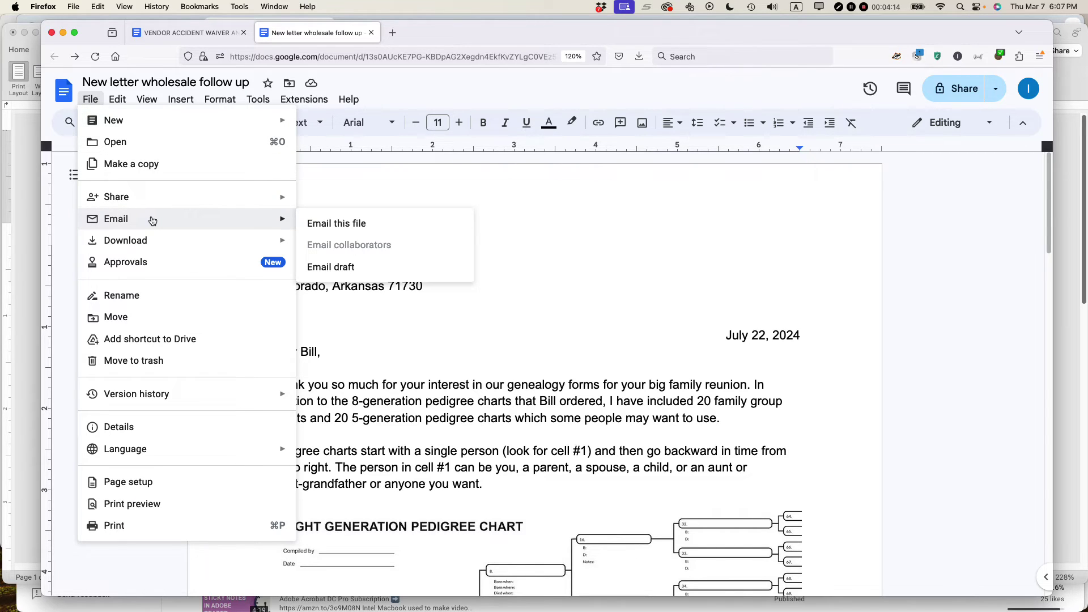
{"action": "left_click", "coordinate": [607, 241]}
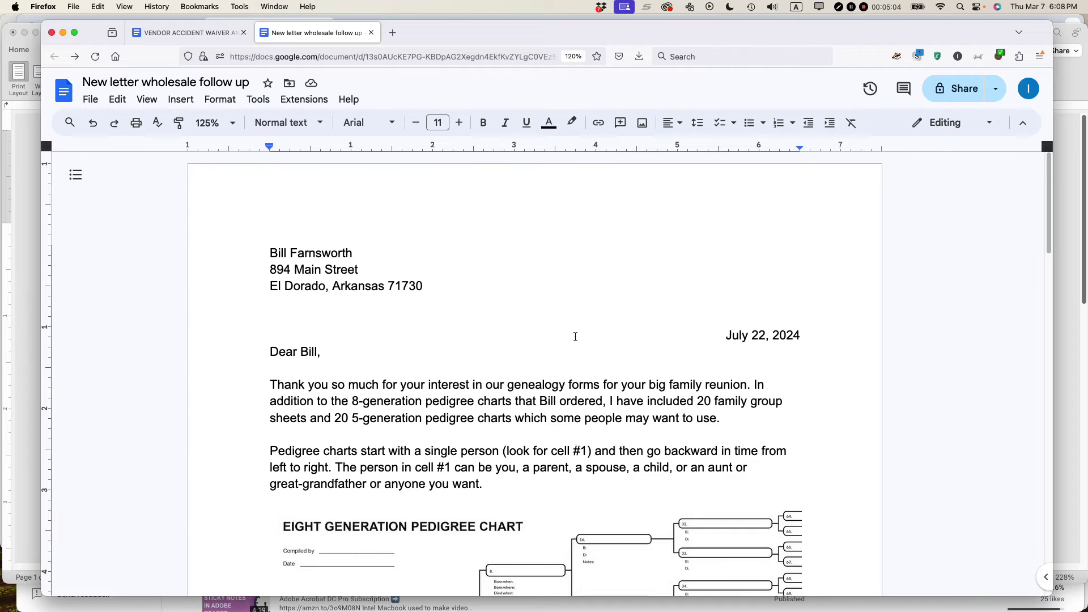
{"action": "left_click", "coordinate": [573, 330]}
{"action": "left_click", "coordinate": [571, 286]}
{"action": "scroll", "coordinate": [545, 305], "scroll_direction": "down", "scroll_amount": 5}
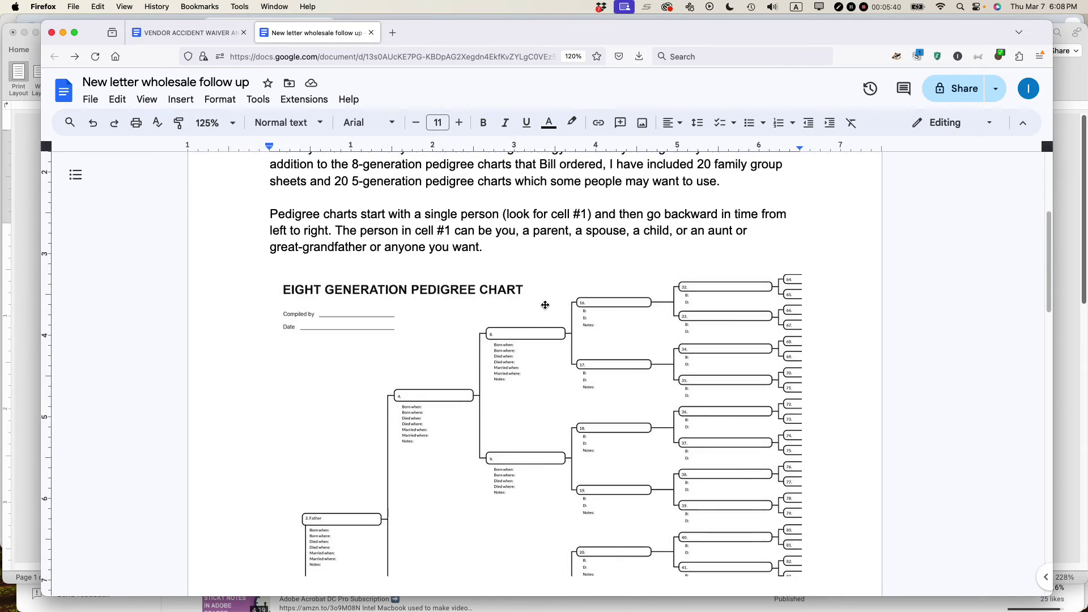
{"action": "scroll", "coordinate": [545, 305], "scroll_direction": "down", "scroll_amount": 5}
{"action": "scroll", "coordinate": [546, 305], "scroll_direction": "up", "scroll_amount": 10}
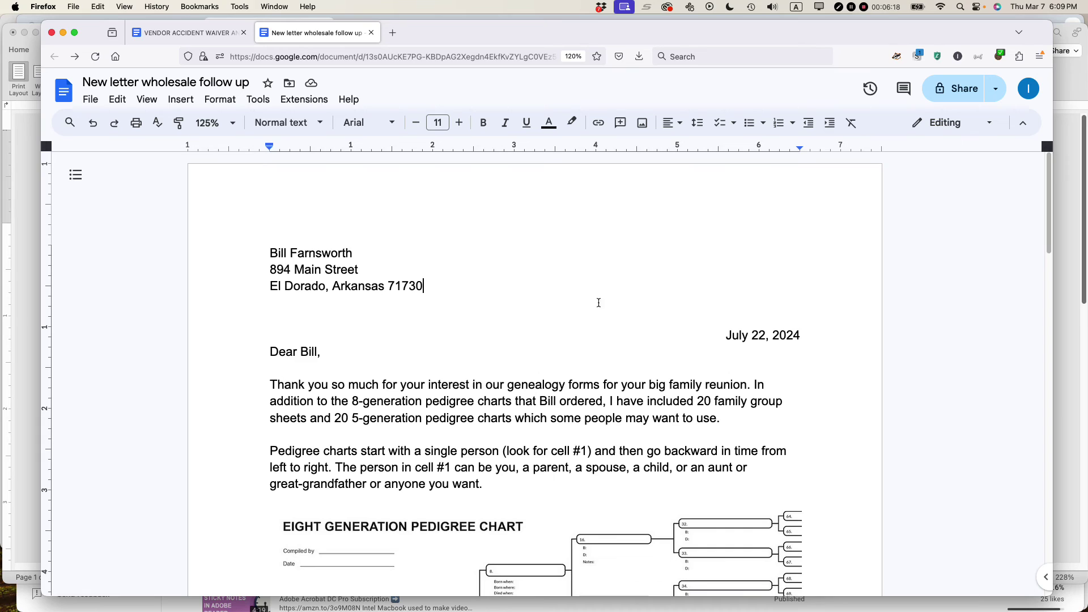
{"action": "left_click", "coordinate": [542, 267]}
Step: Switch from the letter to Safari with Cmd+Tab, showing the Google Workspace 5-Pack page
{"action": "key", "text": "Up"}
{"action": "key", "text": "super+Tab"}
{"action": "key", "text": "super+Tab"}
{"action": "key", "text": "super+Tab"}
{"action": "key", "text": "super+Tab"}
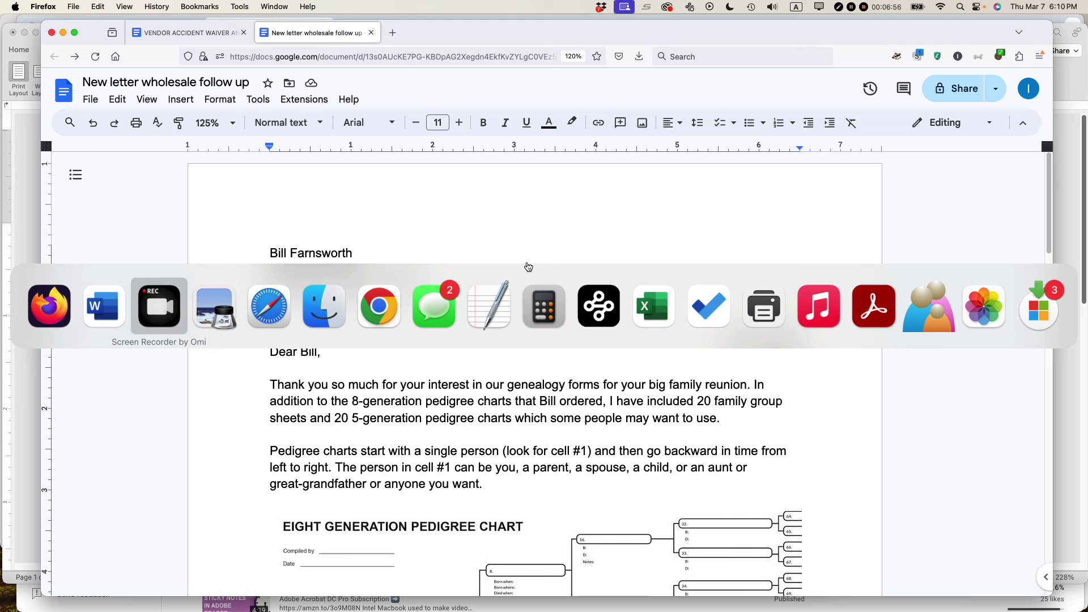